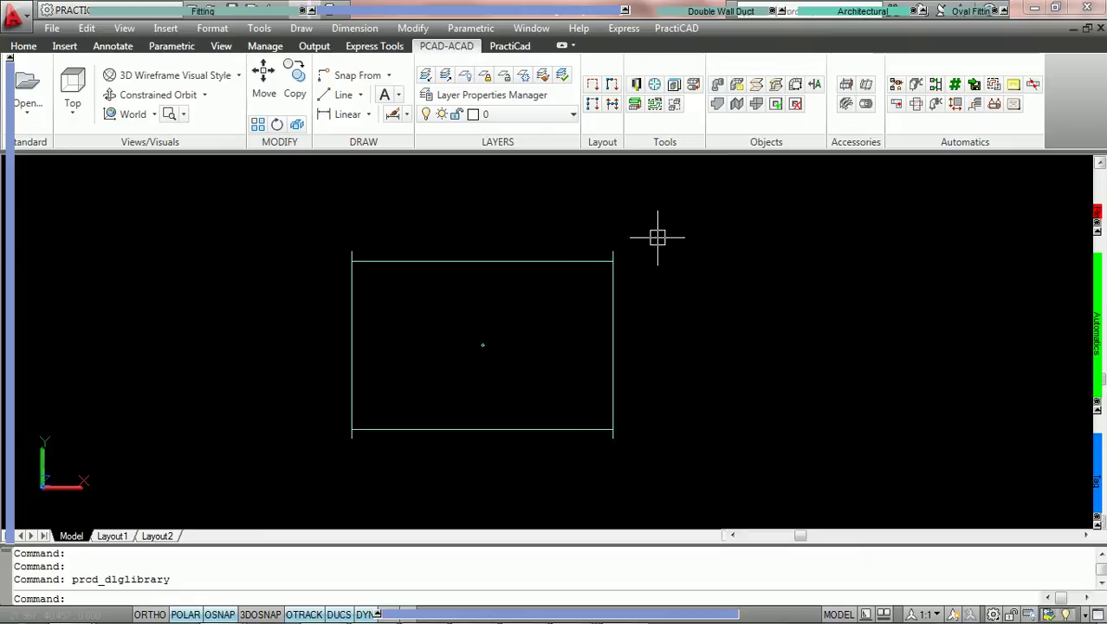
Step: Launch PractiCAD Library from the PCAD-ACAD ribbon to show the Ductwork library settings
click(636, 85)
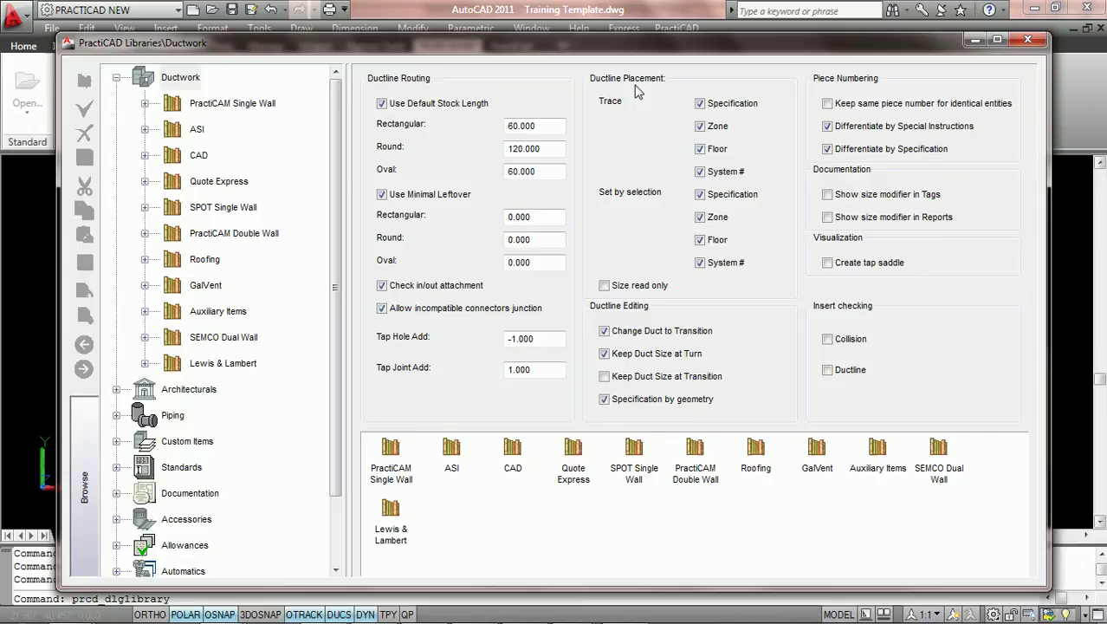
Step: Maximize the Libraries window and browse Ductwork > ASI > Rectangular > Straight to item #CJT3
click(998, 39)
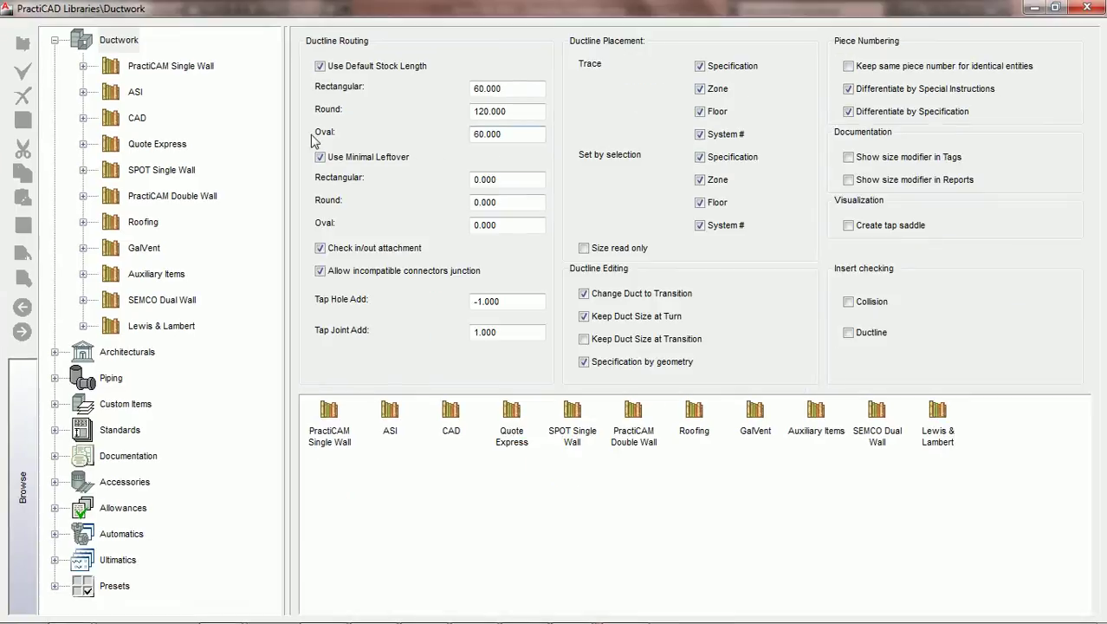
click(118, 45)
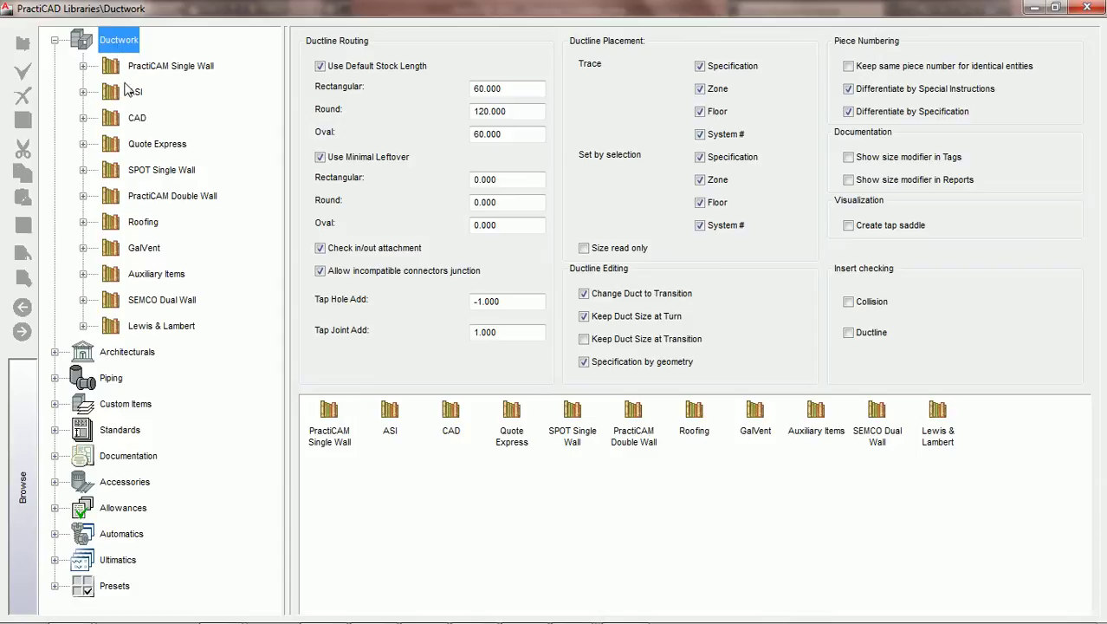
click(82, 92)
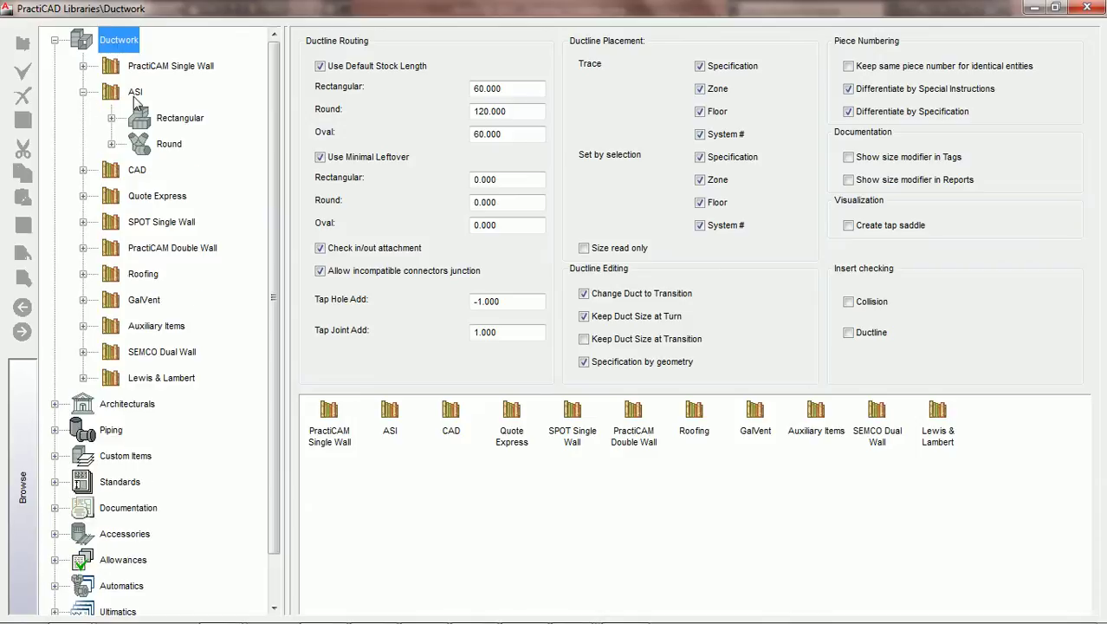
click(111, 119)
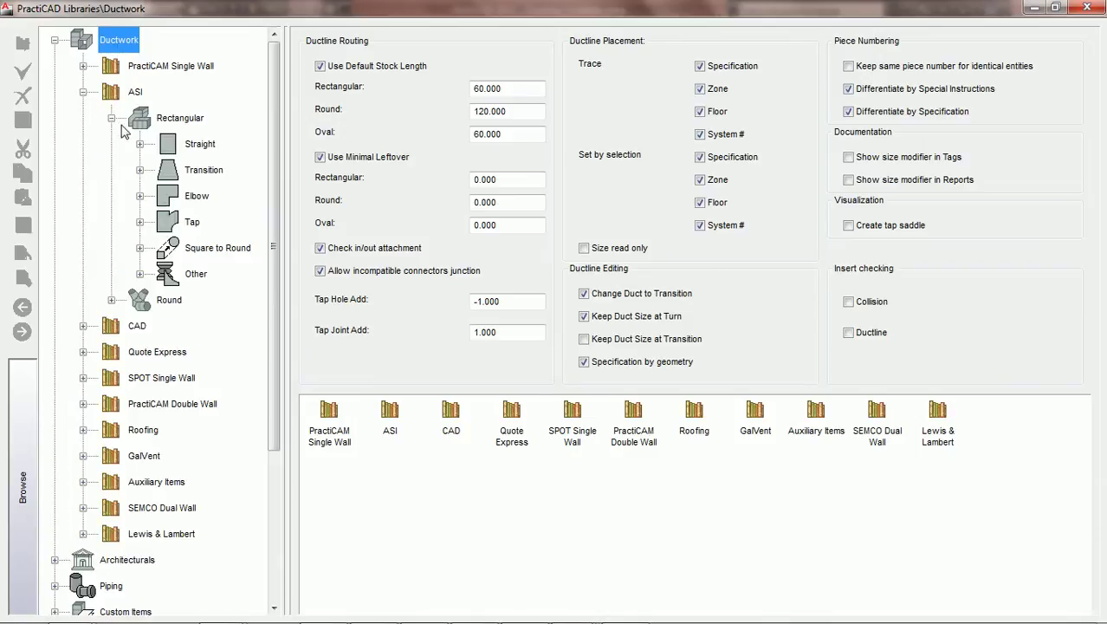
click(140, 144)
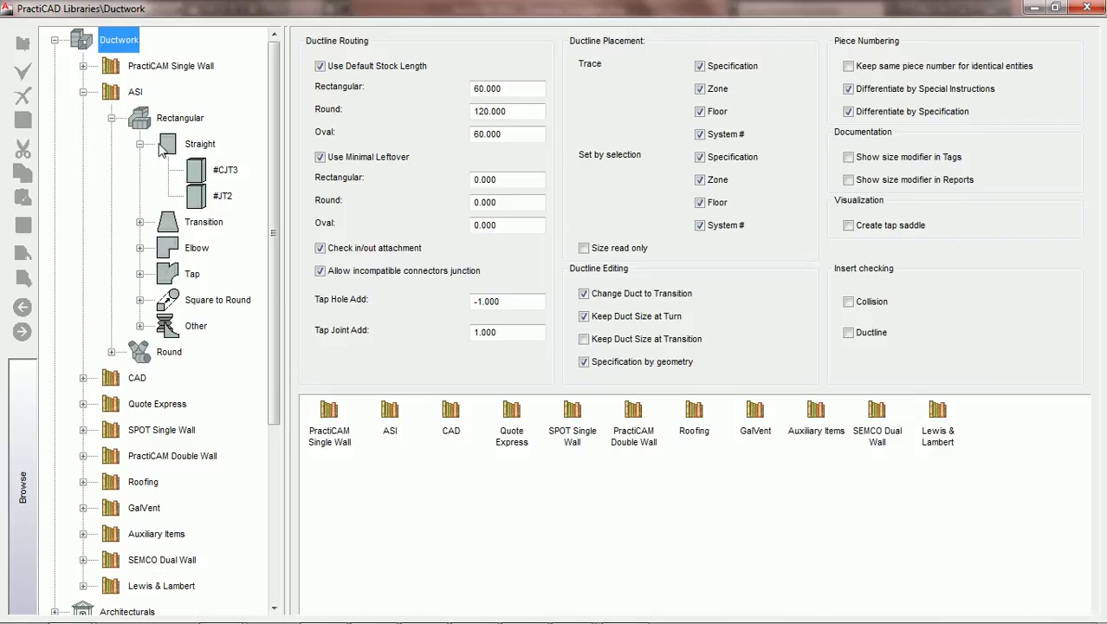
click(228, 174)
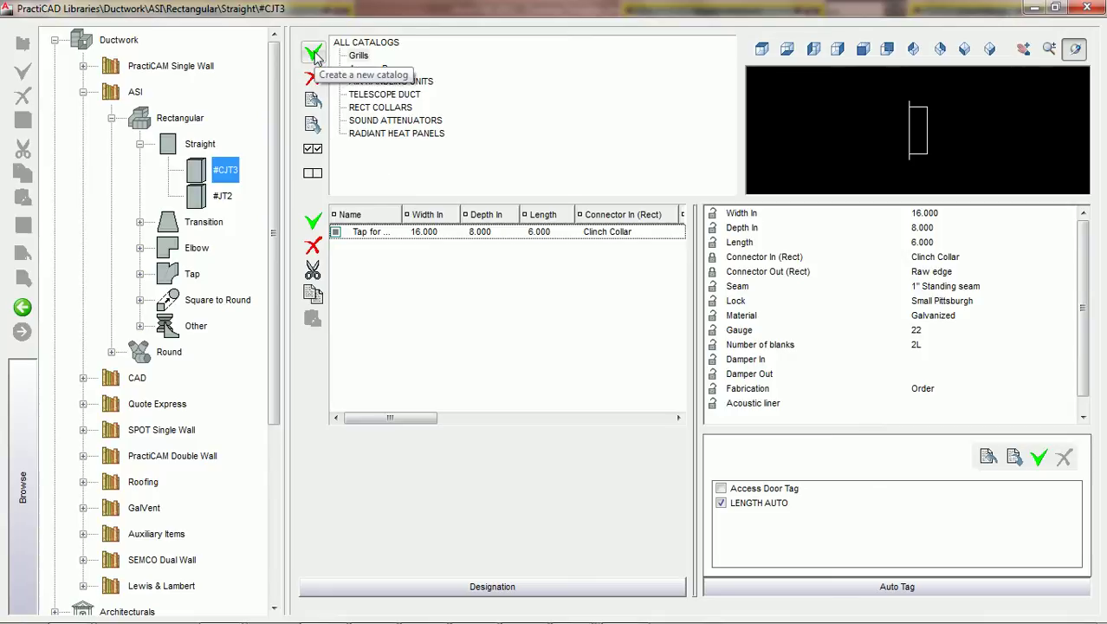
Step: Create a new catalog under #CJT3 named PCAD ACCESS DOORS
click(314, 53)
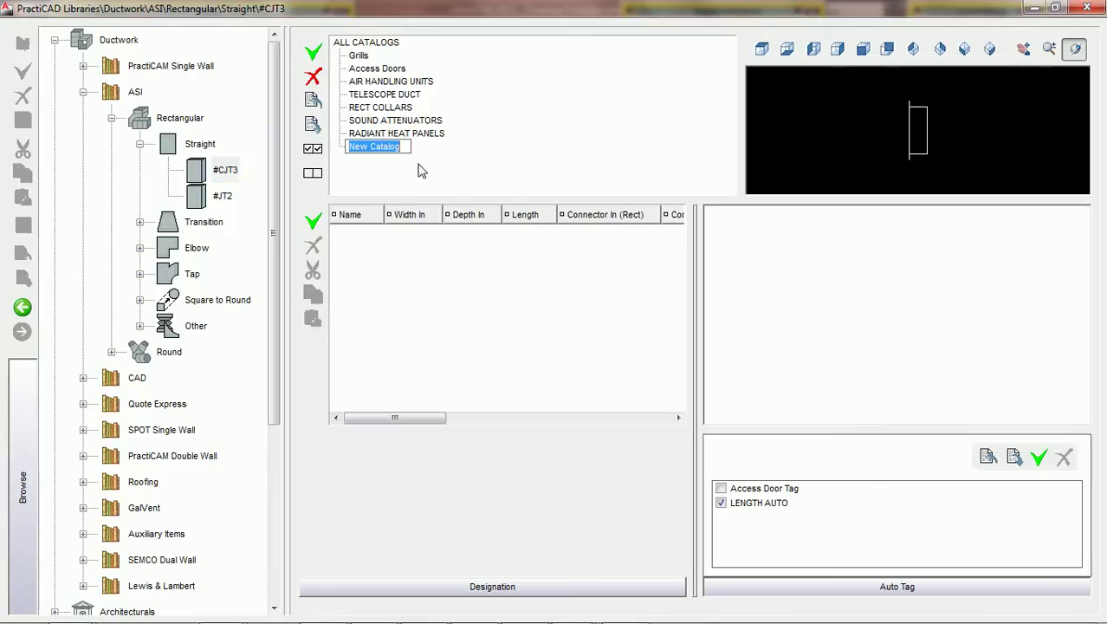
text(PCAD ACCESS DOORS)
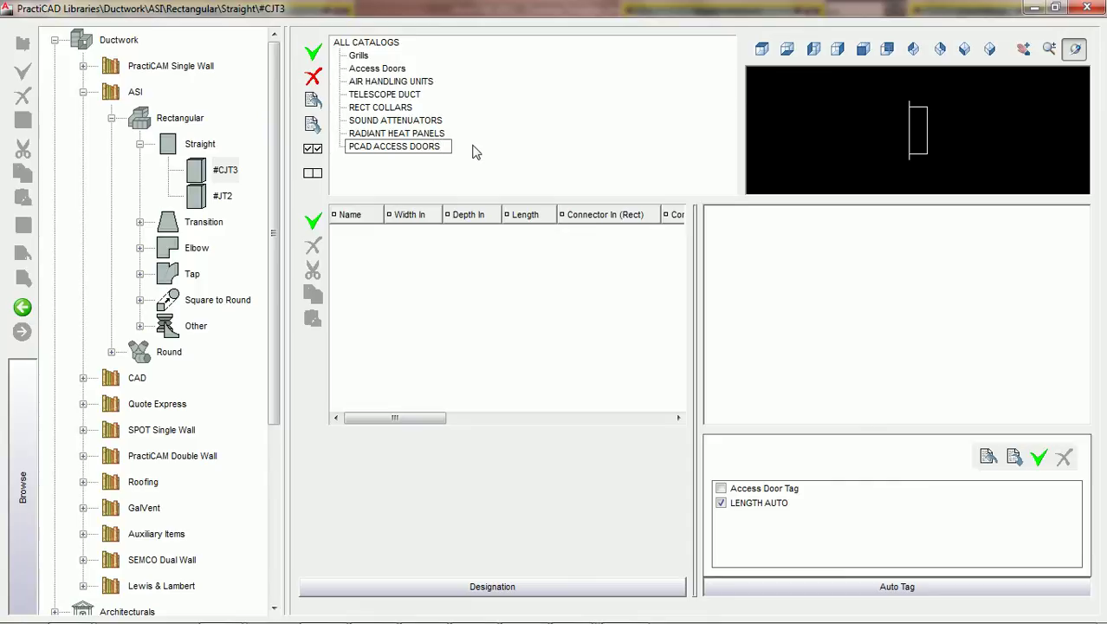
key(Return)
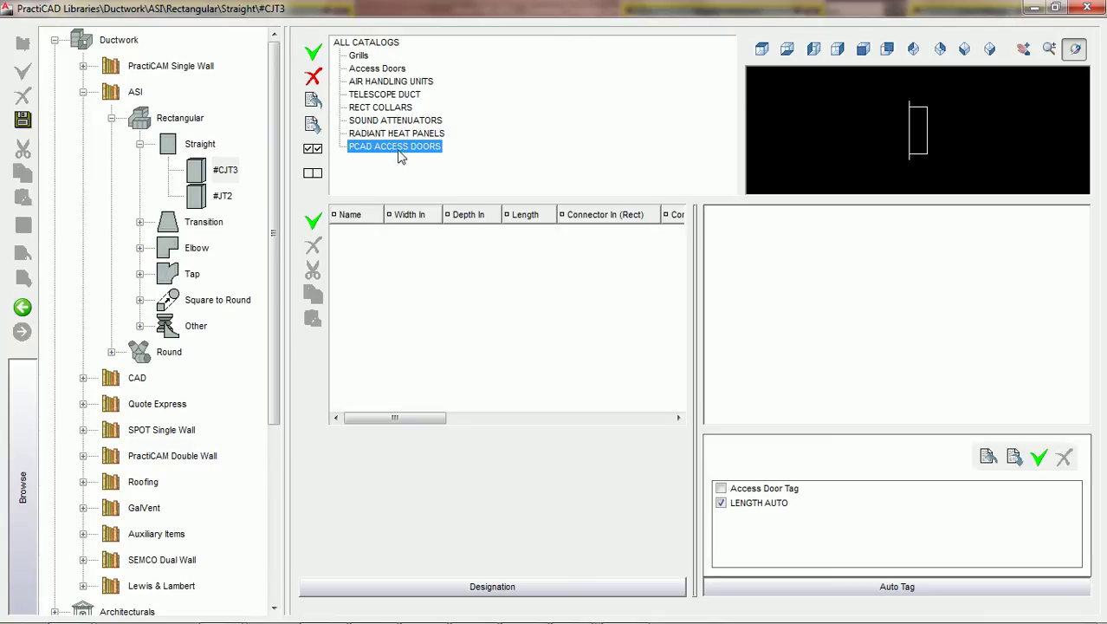
Step: Add a new item to the PCAD ACCESS DOORS catalog named 'PCAD Access Door'
click(314, 222)
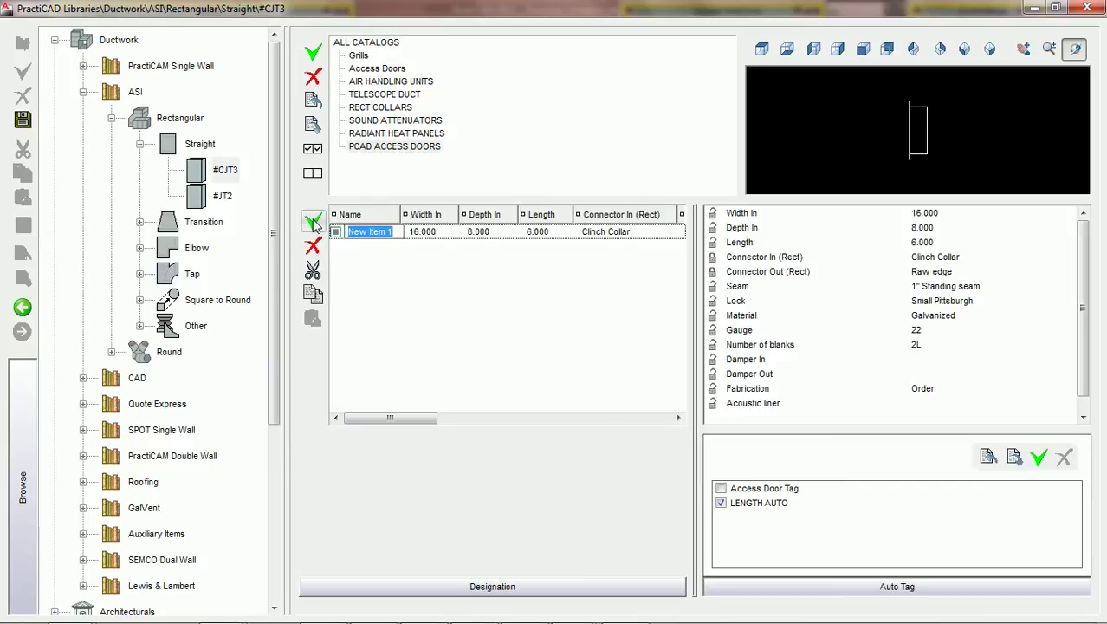
text(PCAD ACCESS DOORS)
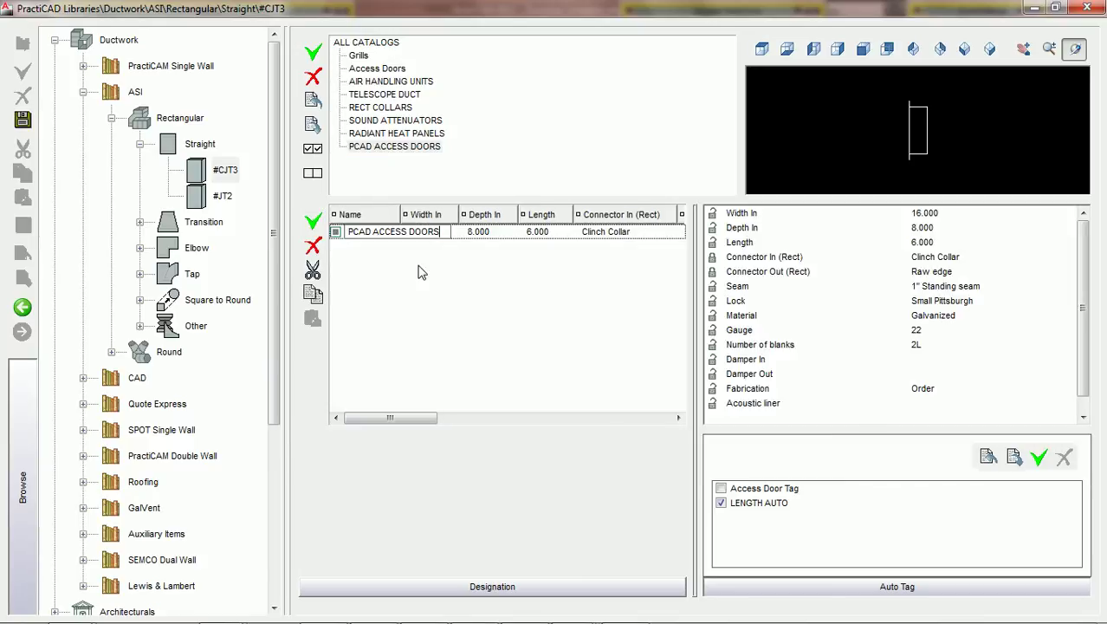
key(BackSpace)
key(BackSpace)
key(BackSpace)
key(BackSpace)
key(BackSpace)
key(BackSpace)
key(BackSpace)
key(BackSpace)
key(BackSpace)
key(BackSpace)
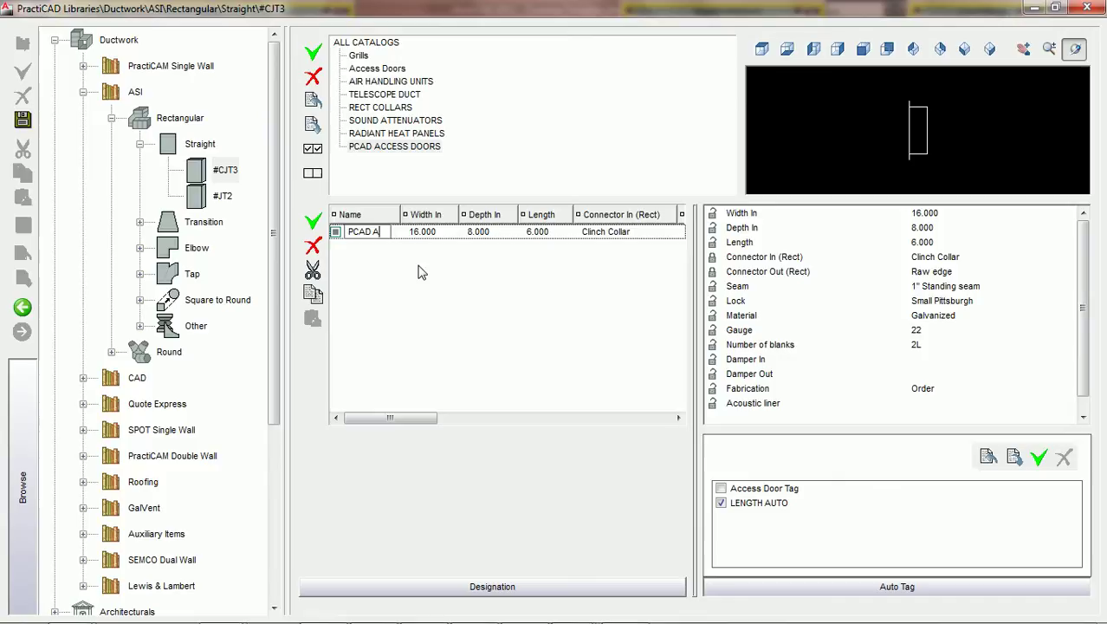
text(ccess Door)
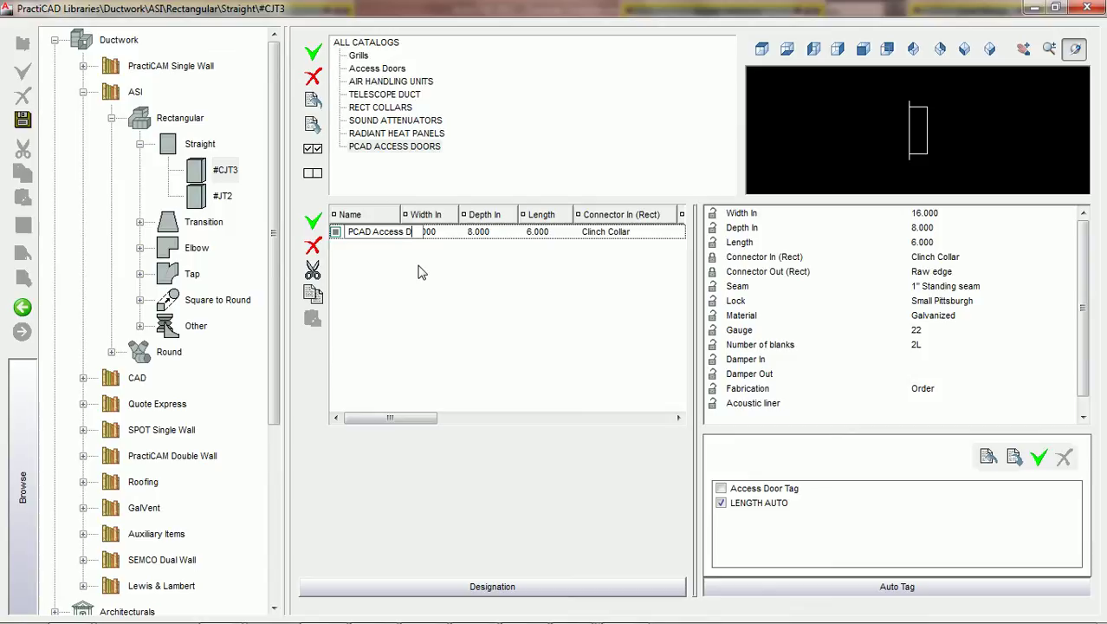
key(Tab)
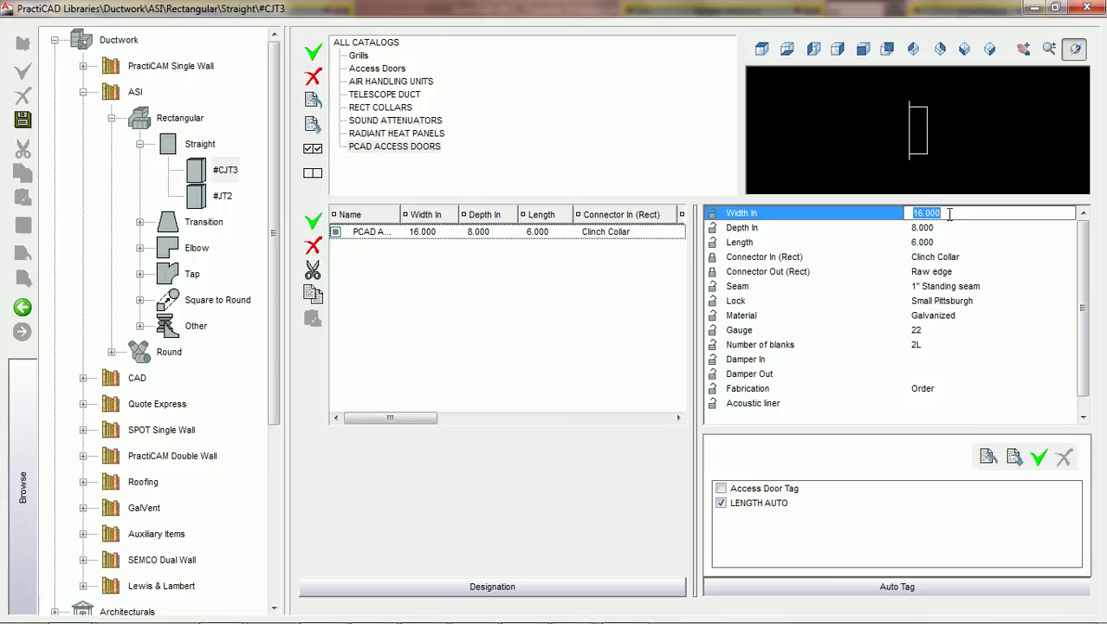
Step: Enter Width In 12, Depth In 12 and Length 1 for the access door item
text(12)
key(Tab)
text(12)
key(Tab)
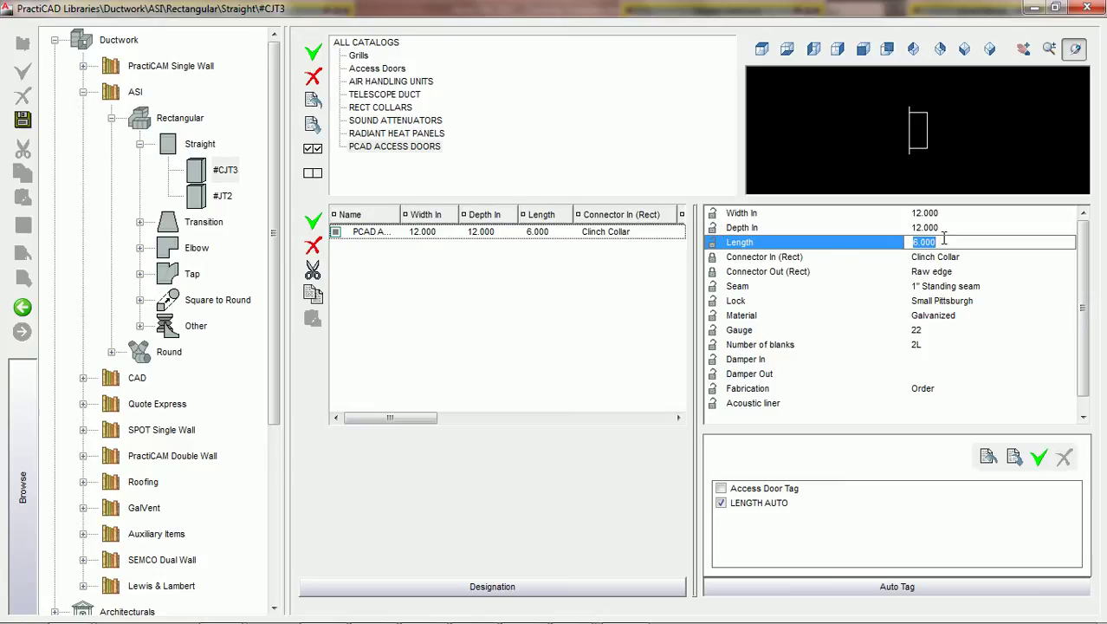
text(1)
key(Return)
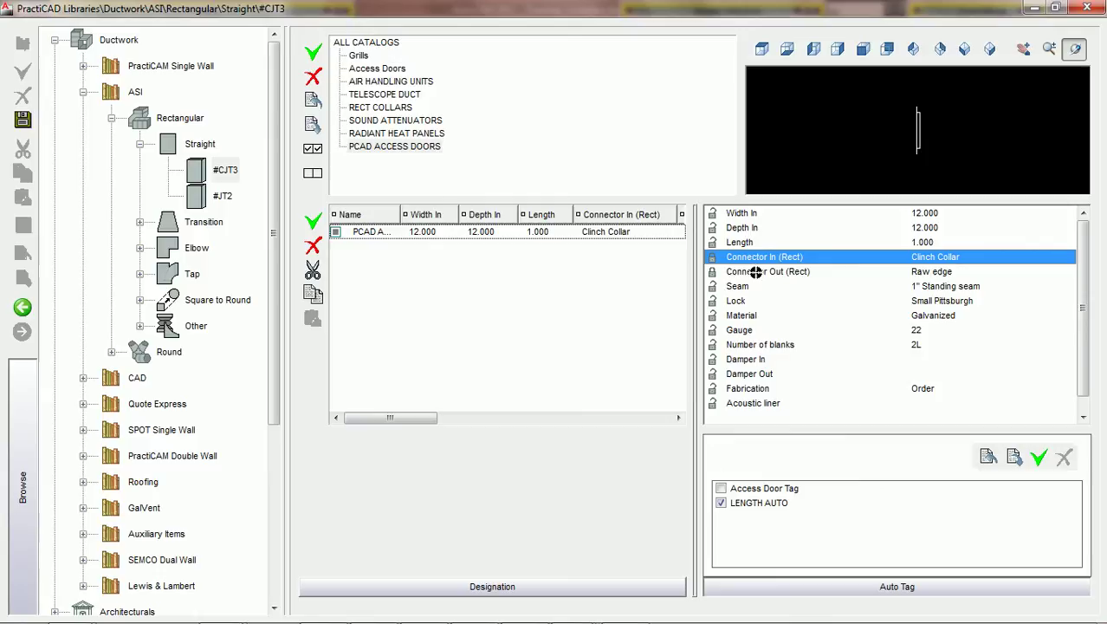
Step: Set both the Connector In and Connector Out of the access door to Raw
click(713, 260)
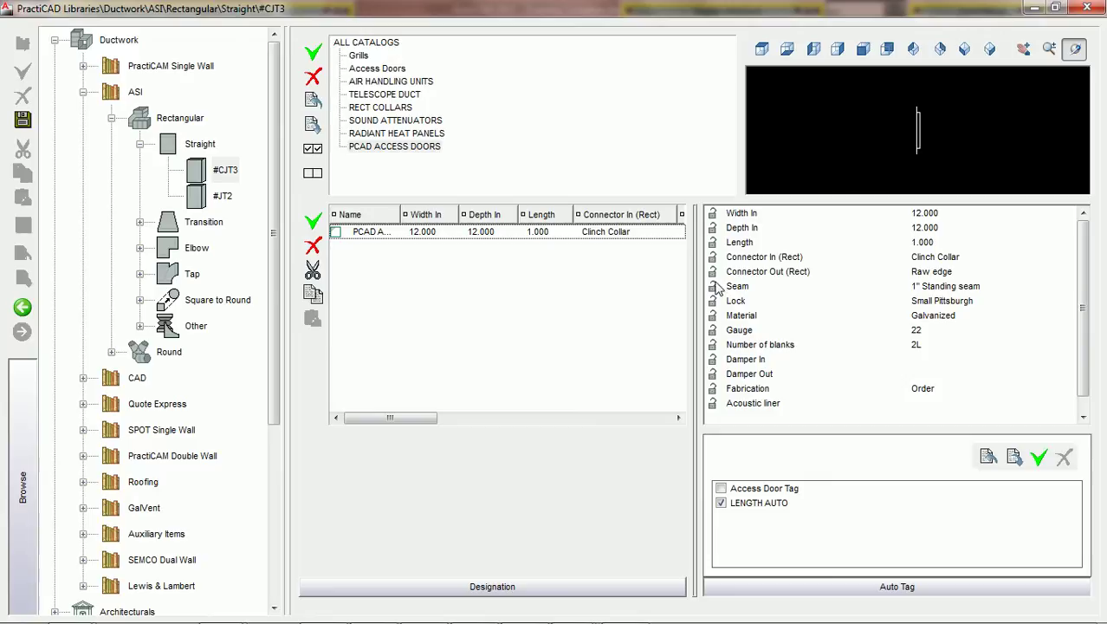
click(950, 259)
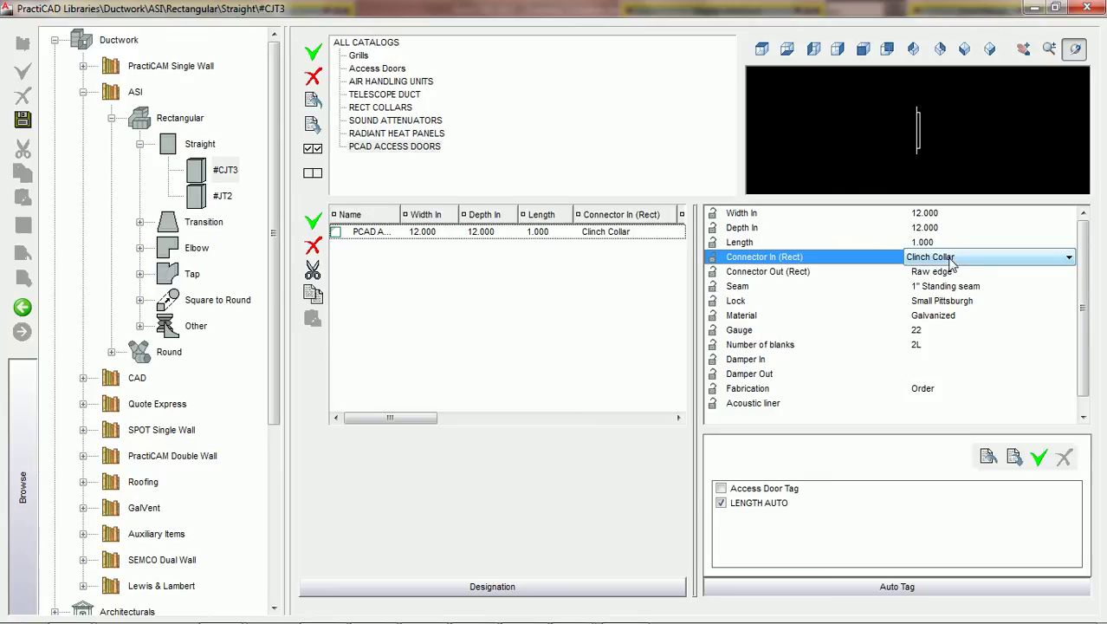
scroll(950, 263, down, 1)
click(943, 274)
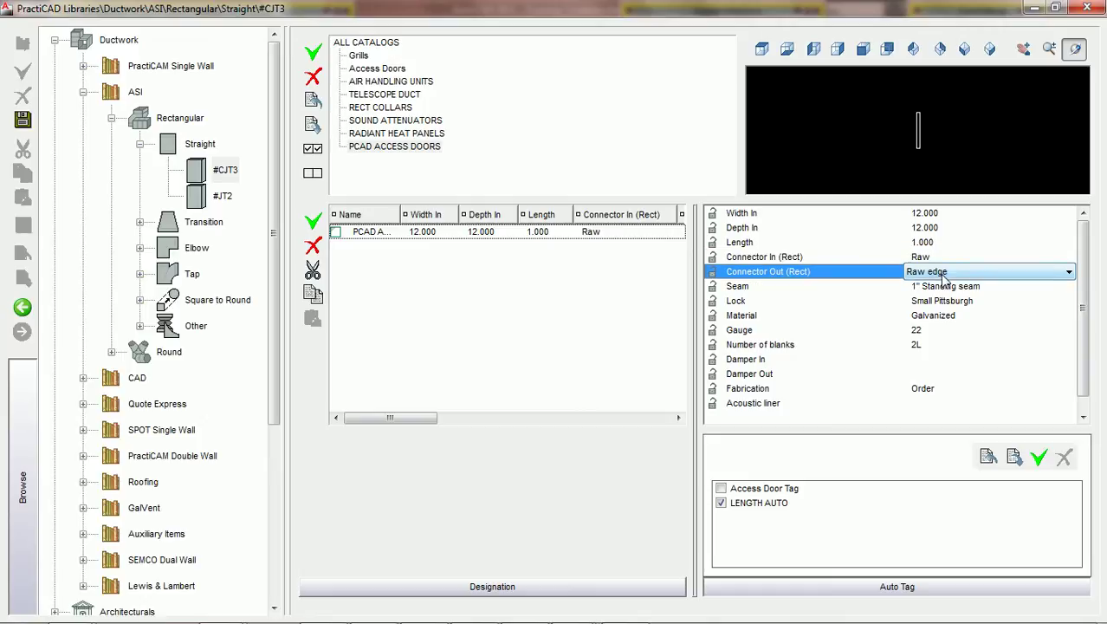
click(944, 275)
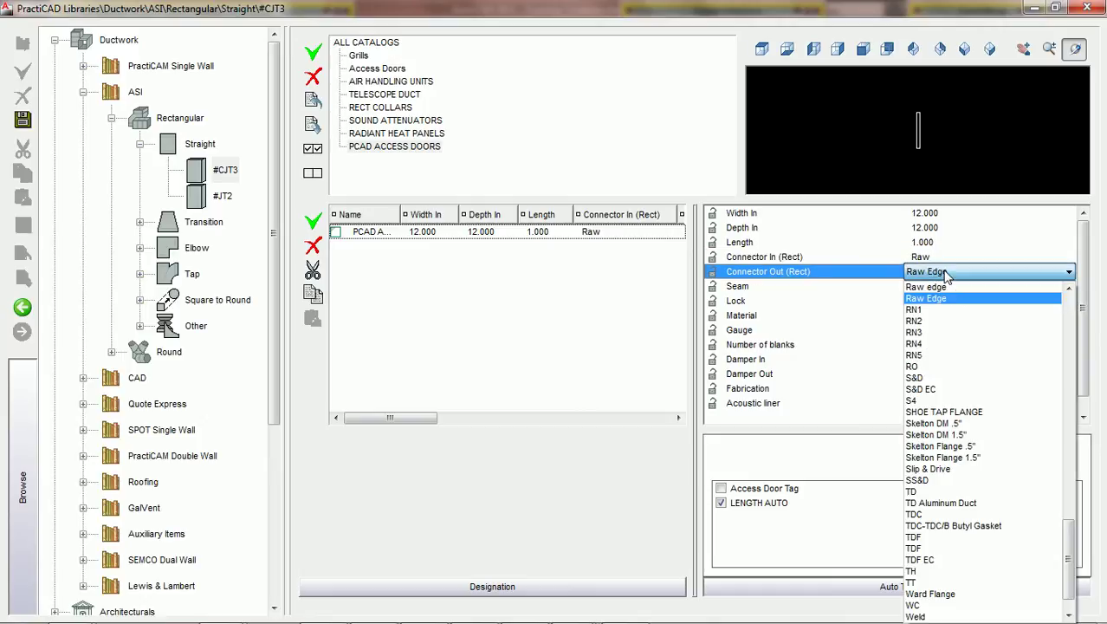
key(Down)
key(Down)
key(Down)
key(Down)
key(Down)
key(Down)
key(Down)
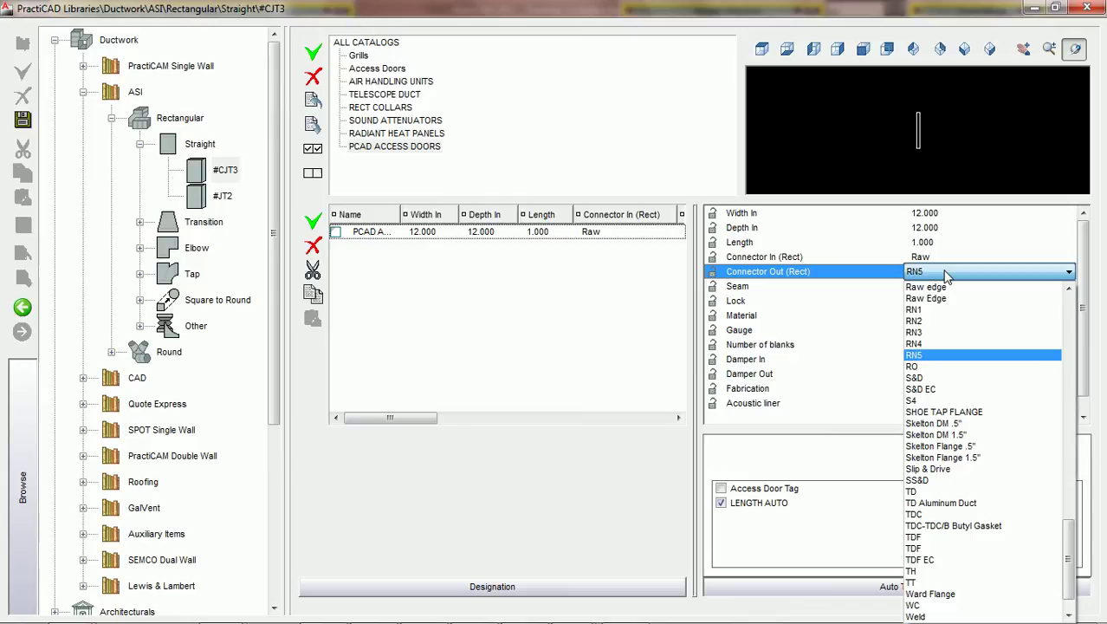
key(Home)
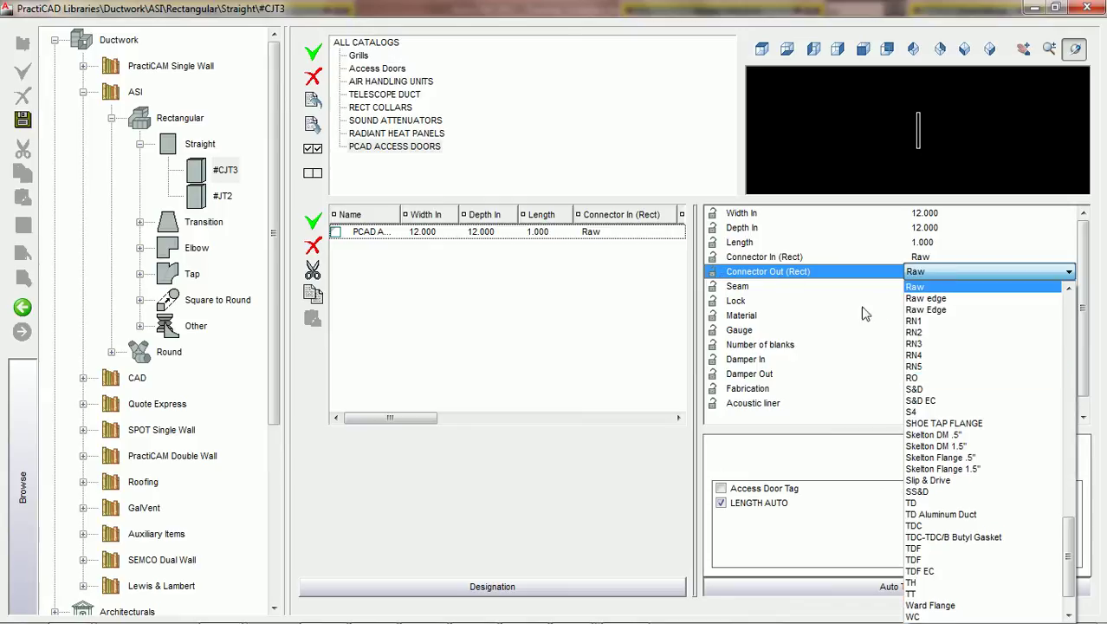
key(Return)
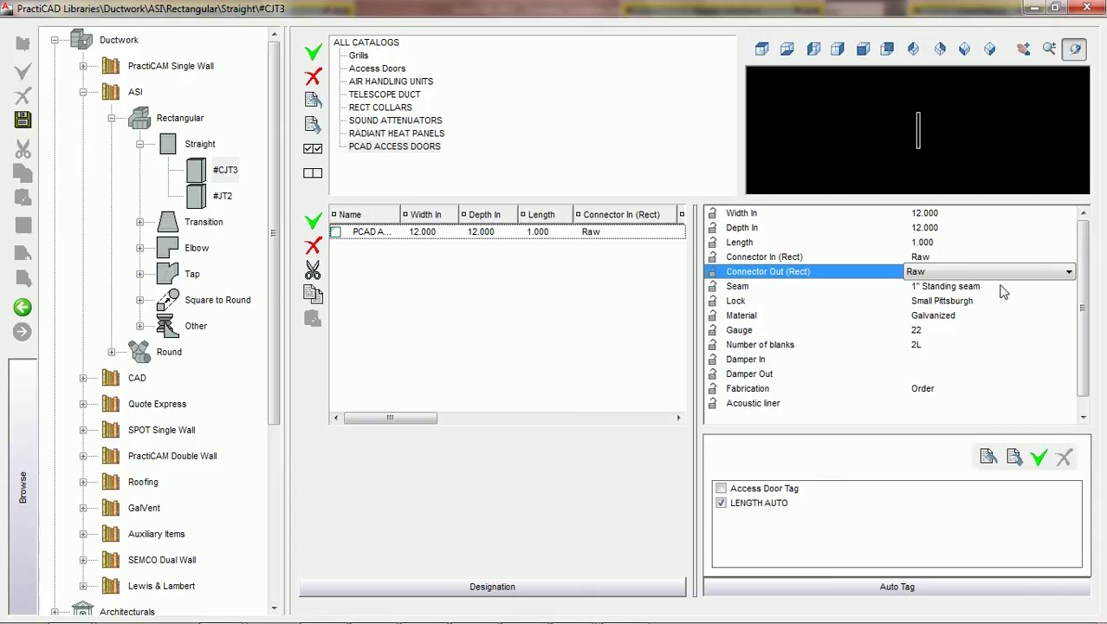
scroll(1082, 320, down, 1)
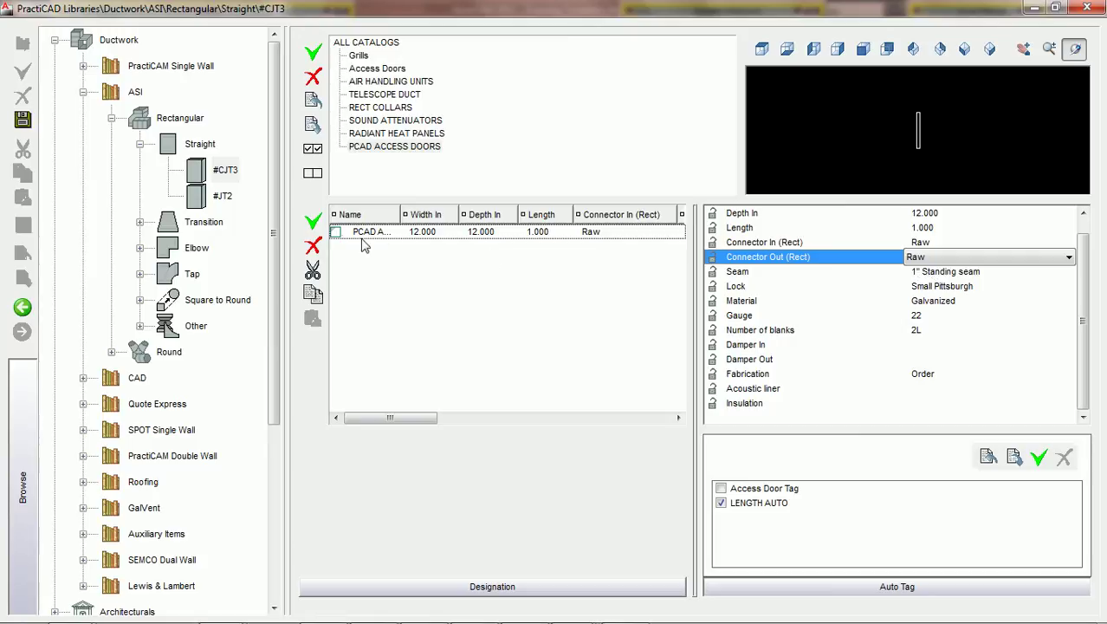
Step: Select the access door item, toggle the Width In and Depth In locks, and enter 2L blanks
click(335, 233)
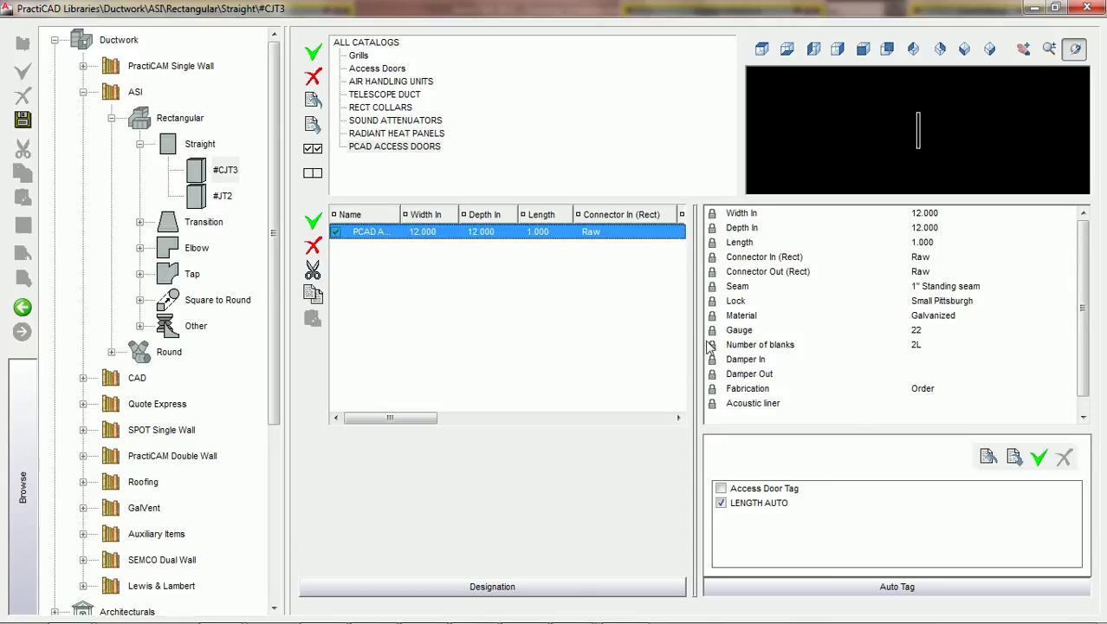
click(712, 214)
click(712, 227)
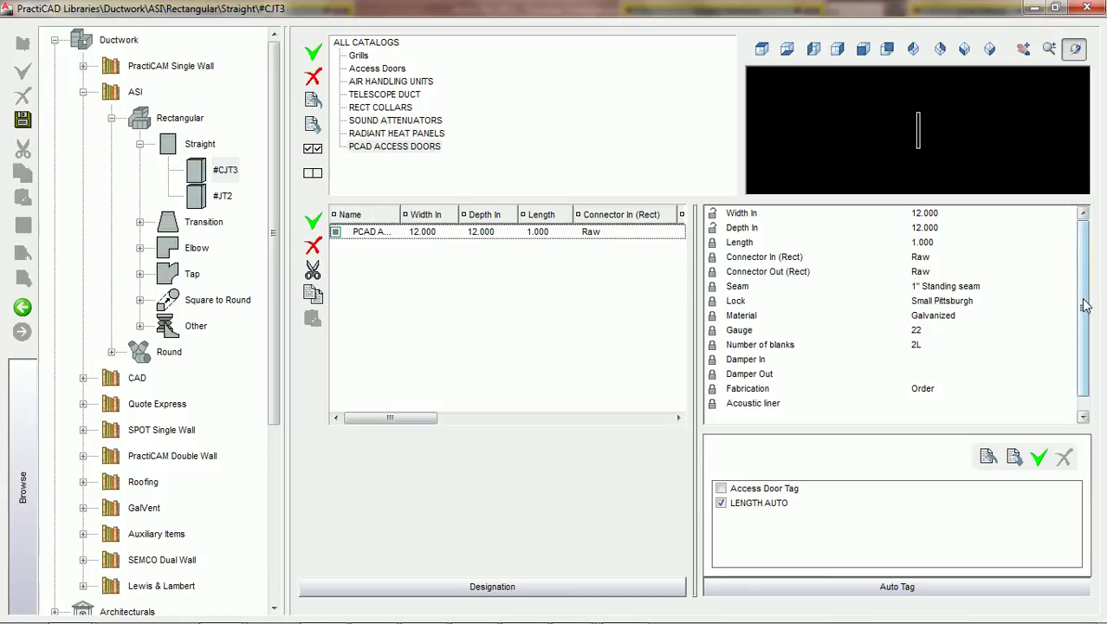
scroll(940, 364, down, 1)
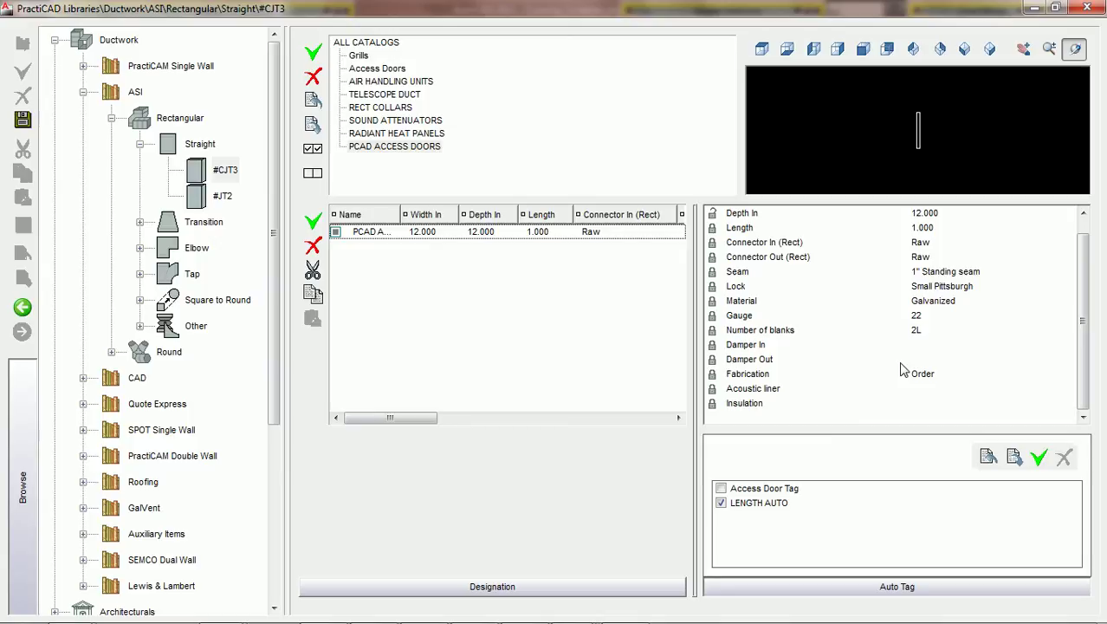
click(916, 330)
text(2L)
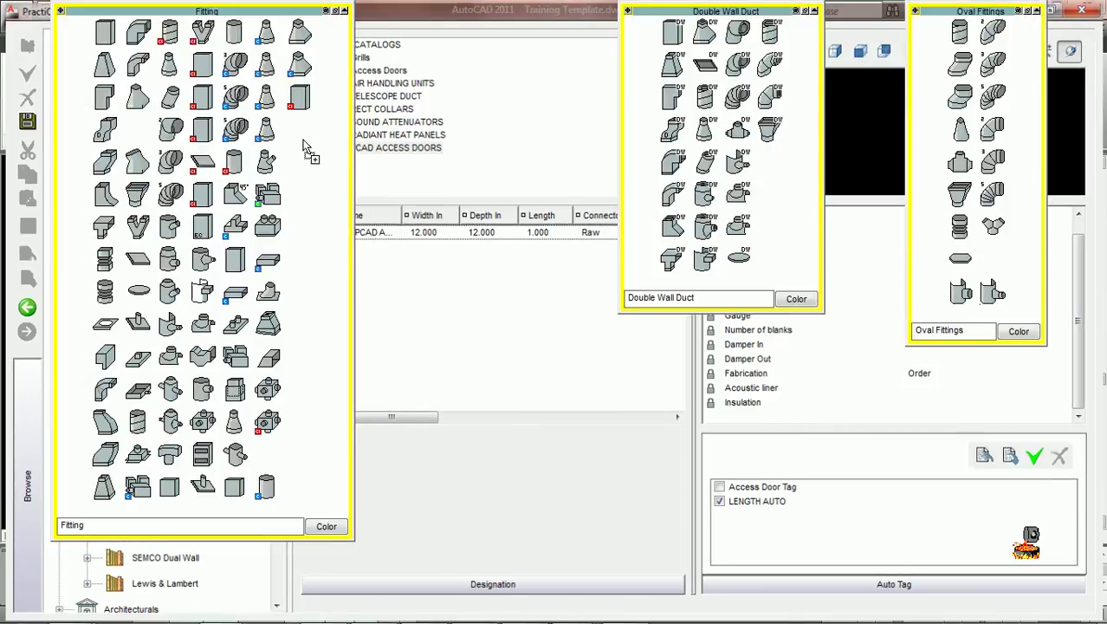
Step: Save the library changes and close the PractiCAD Libraries window
click(300, 101)
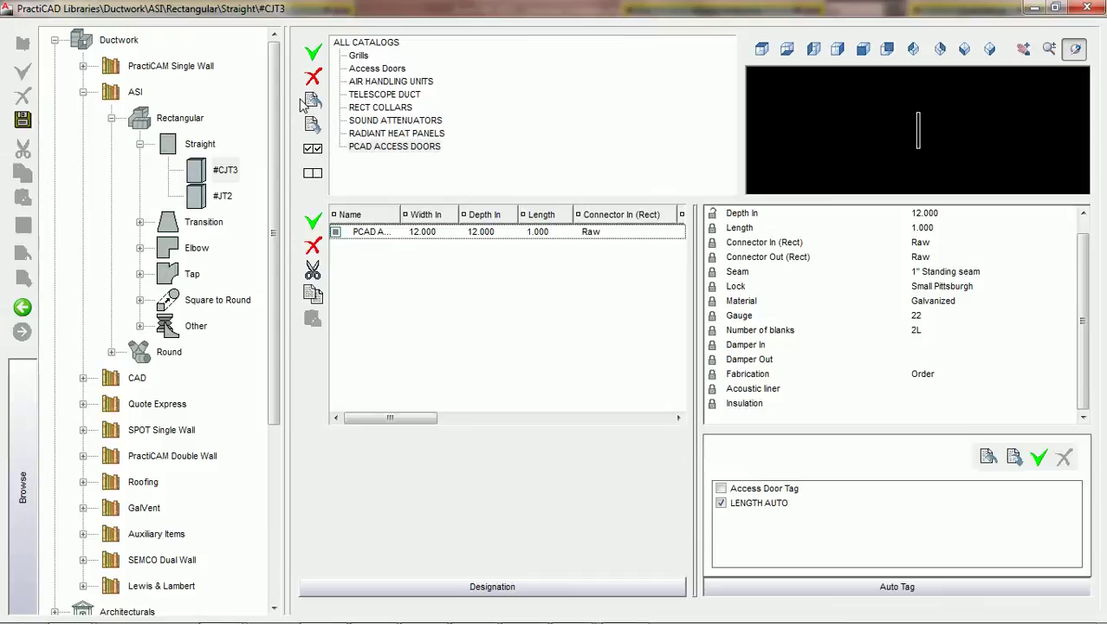
click(23, 119)
click(1088, 8)
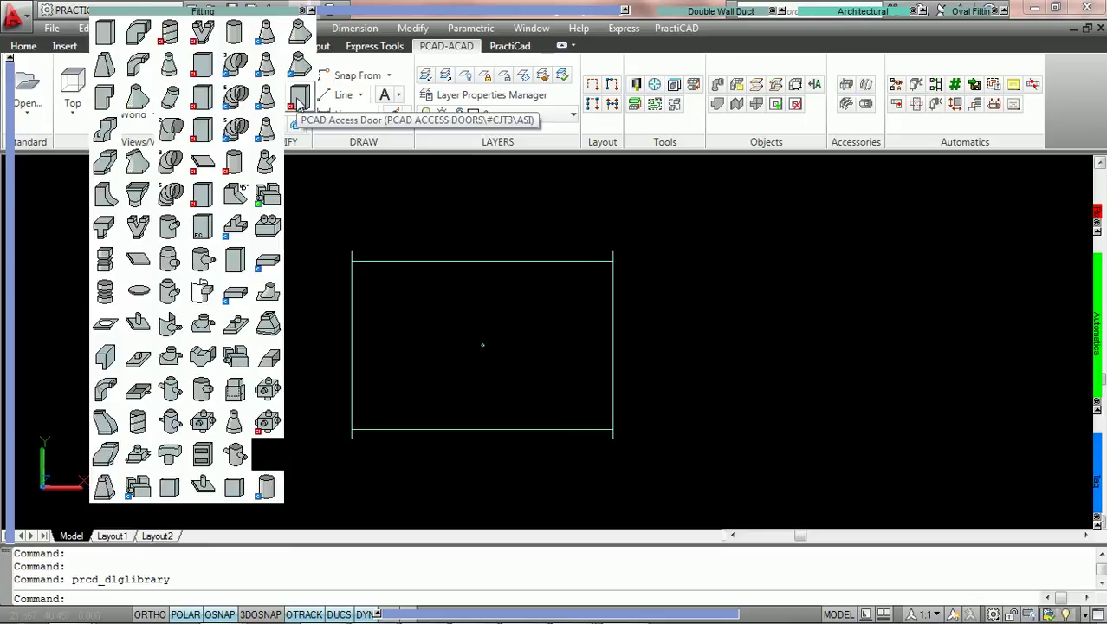
Step: Insert the PCAD Access Door fitting and confirm its 12.000 Width In and Depth In
click(299, 101)
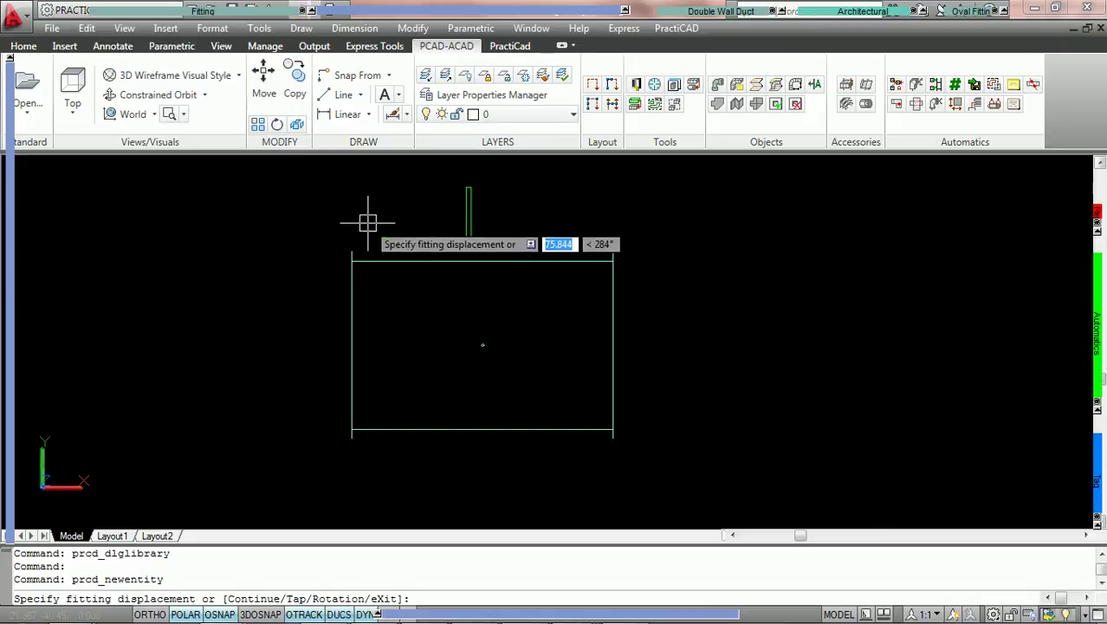
mouse_move(13, 216)
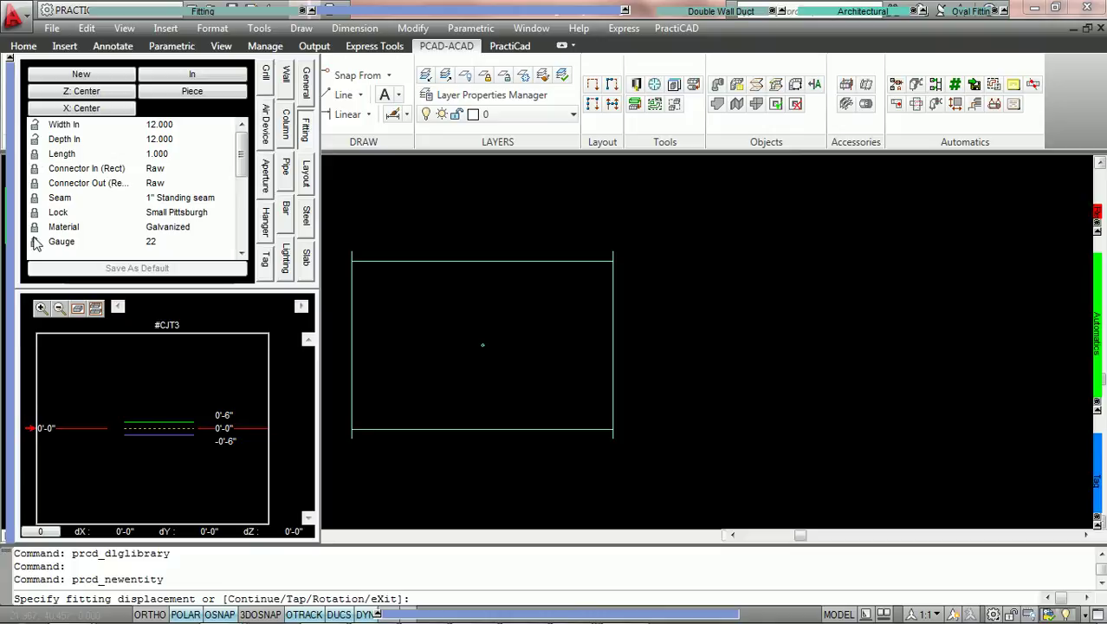
click(179, 124)
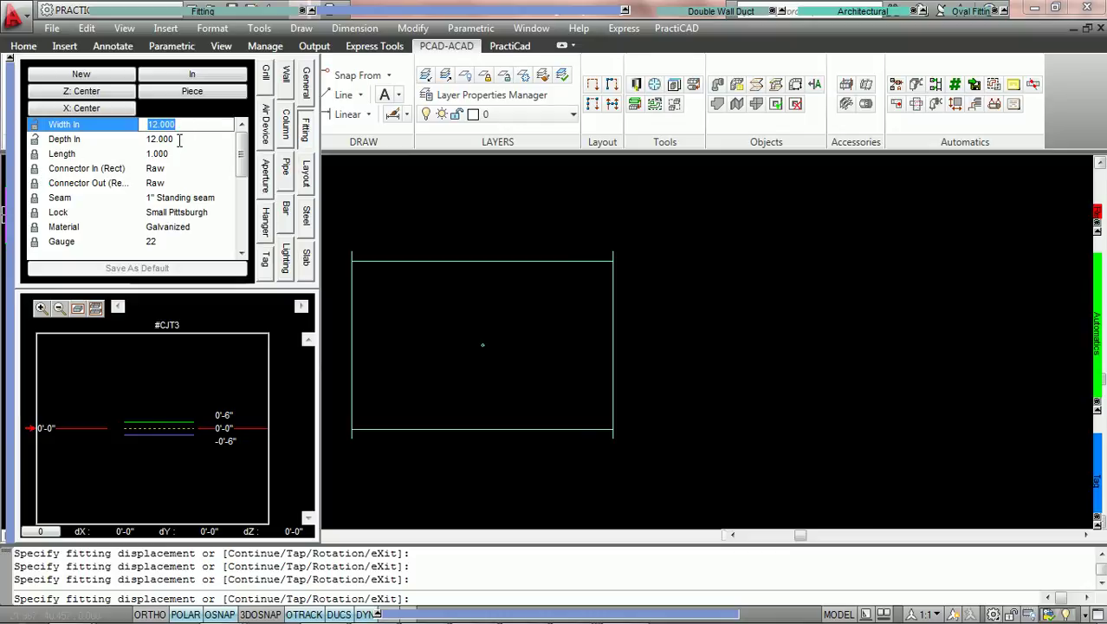
click(180, 139)
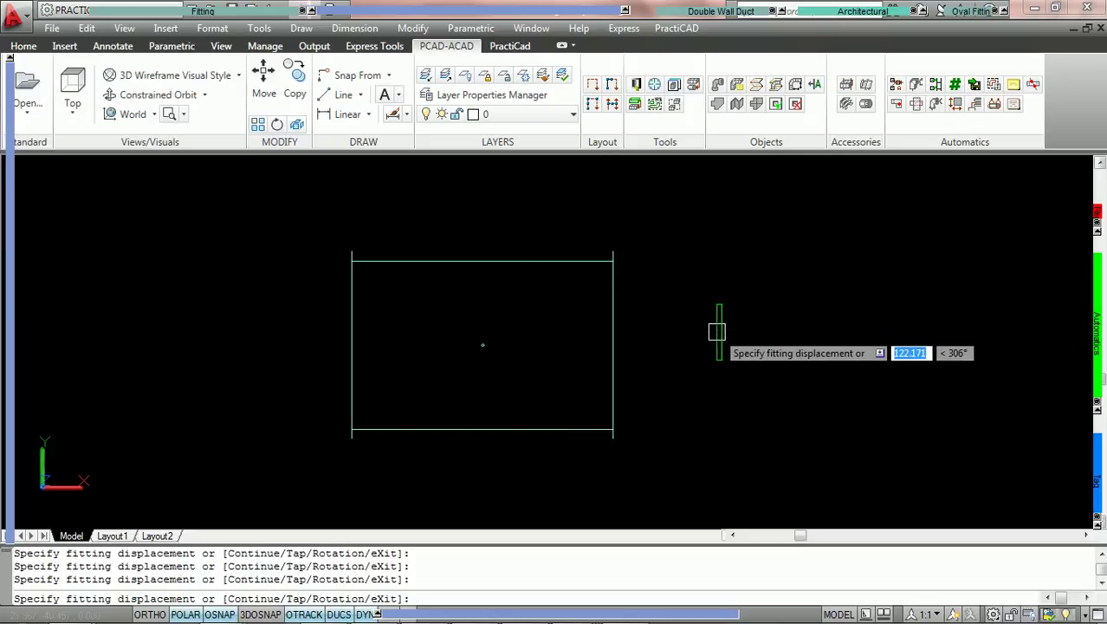
Step: Place the door as a tap (T) on the rectangular duct's lower side, accepting the Tap Parameters
text(t)
key(Return)
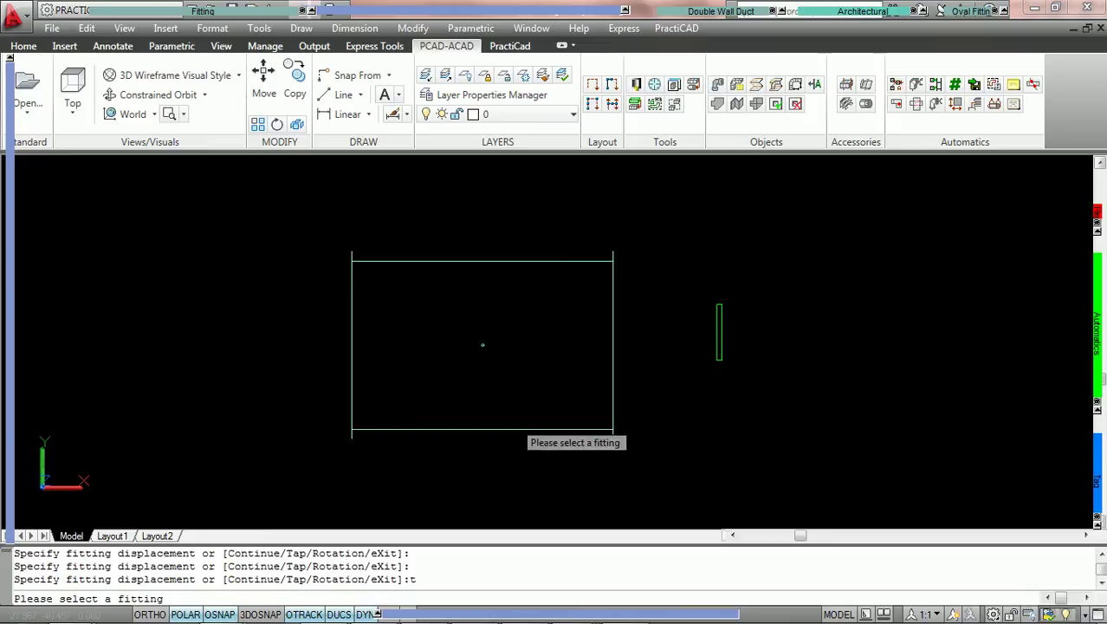
click(460, 428)
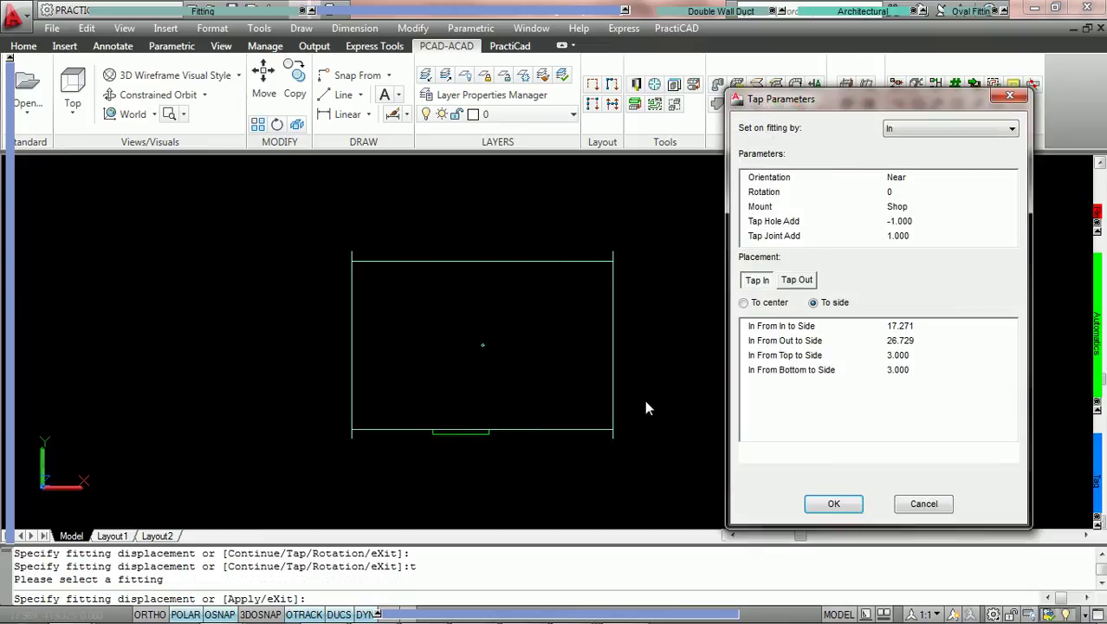
click(833, 503)
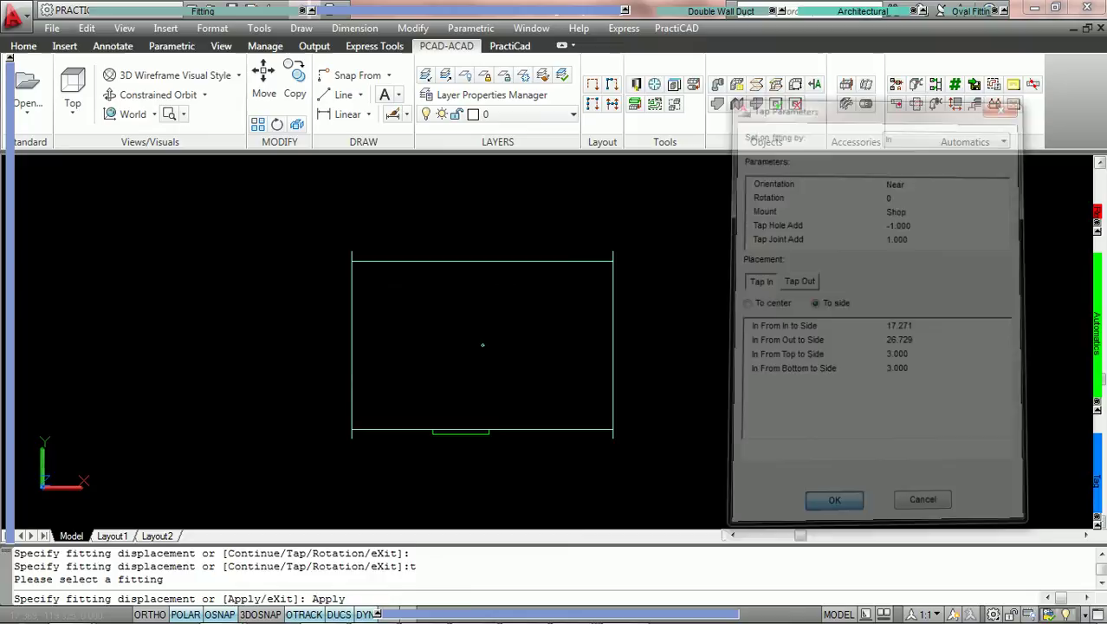
key(Return)
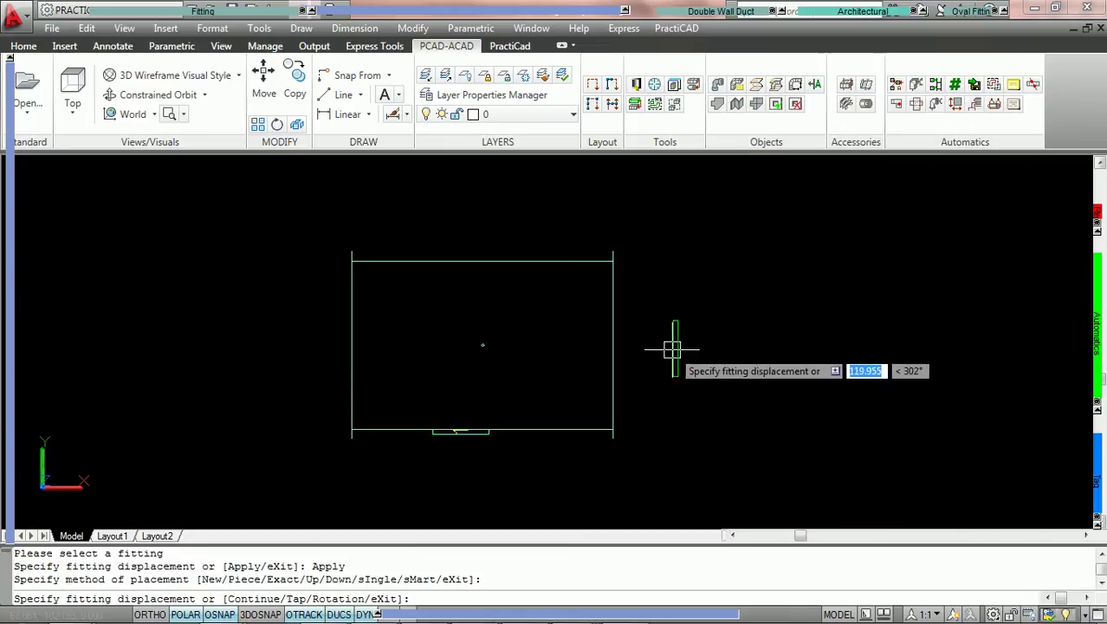
key(Escape)
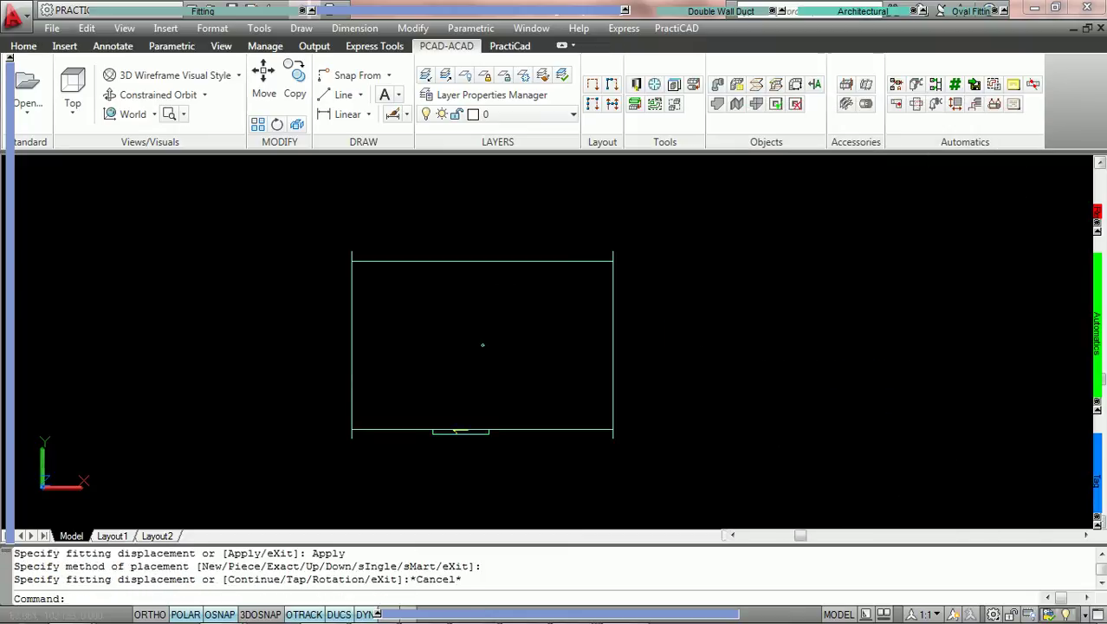
Step: Switch to the SW Isometric view and zoom in on the duct
click(75, 120)
click(113, 336)
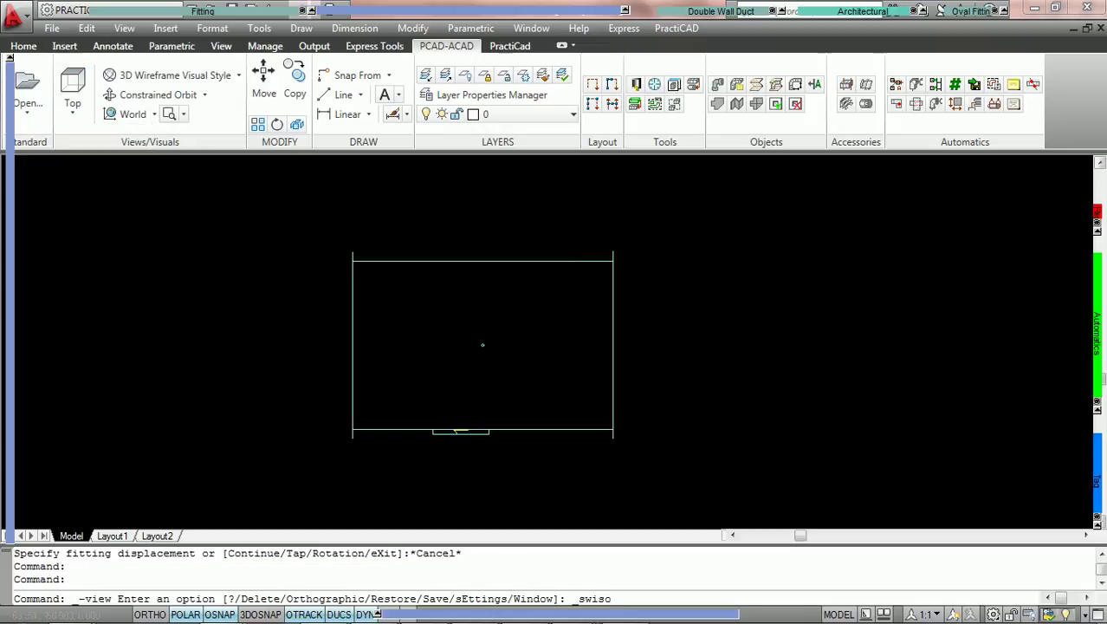
scroll(499, 443, up, 5)
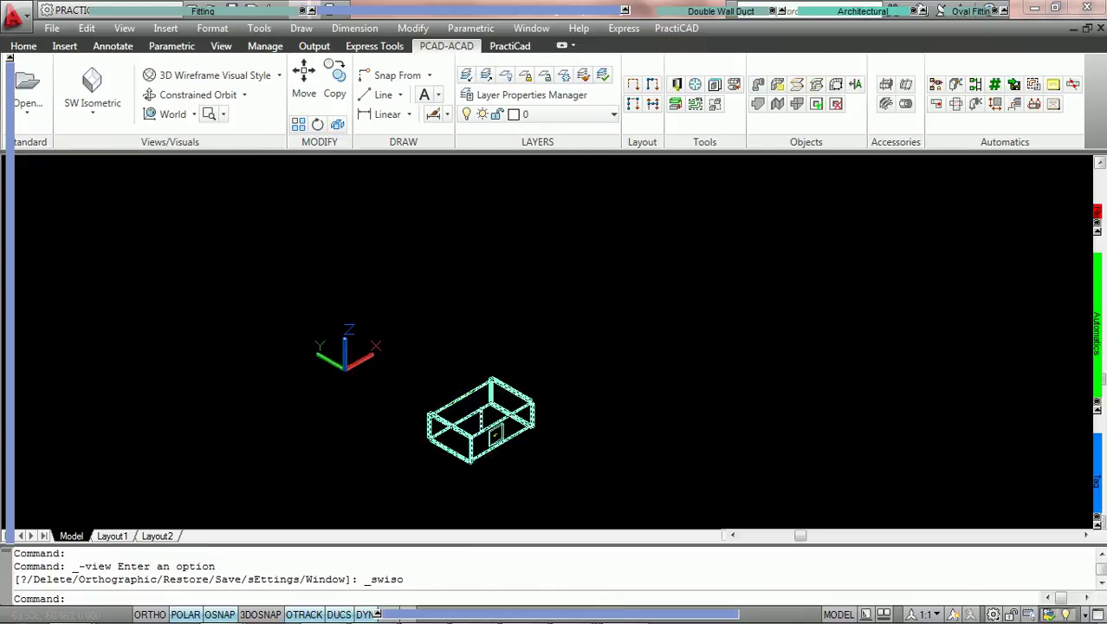
scroll(499, 443, up, 3)
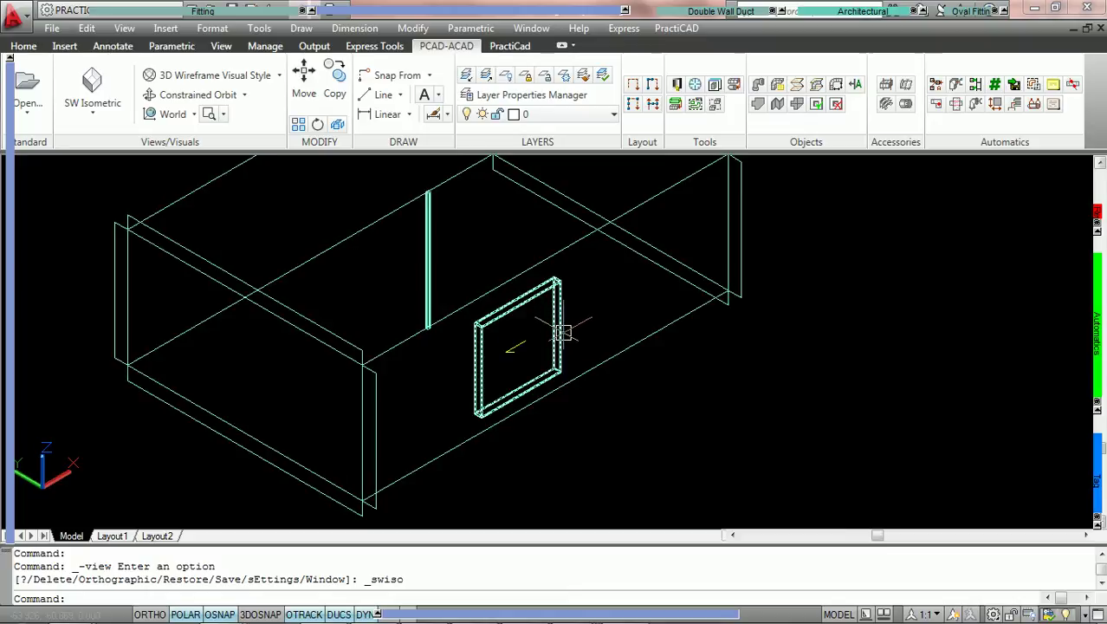
Step: Select the 12x12 access door, then the duct, to check their PractiCAD fitting tags
mouse_move(564, 332)
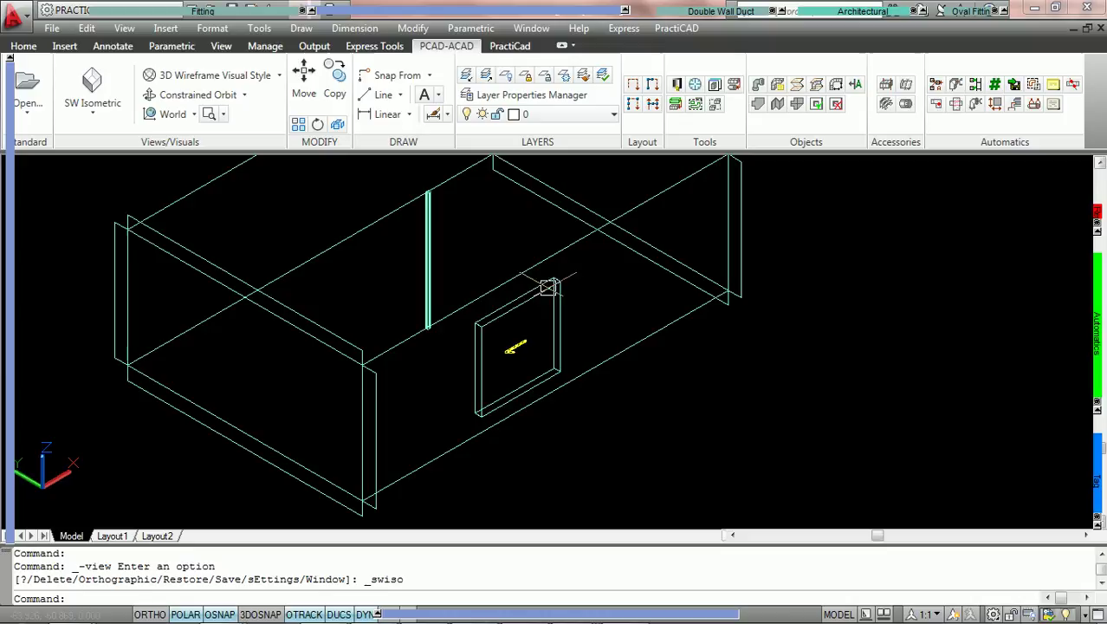
click(473, 363)
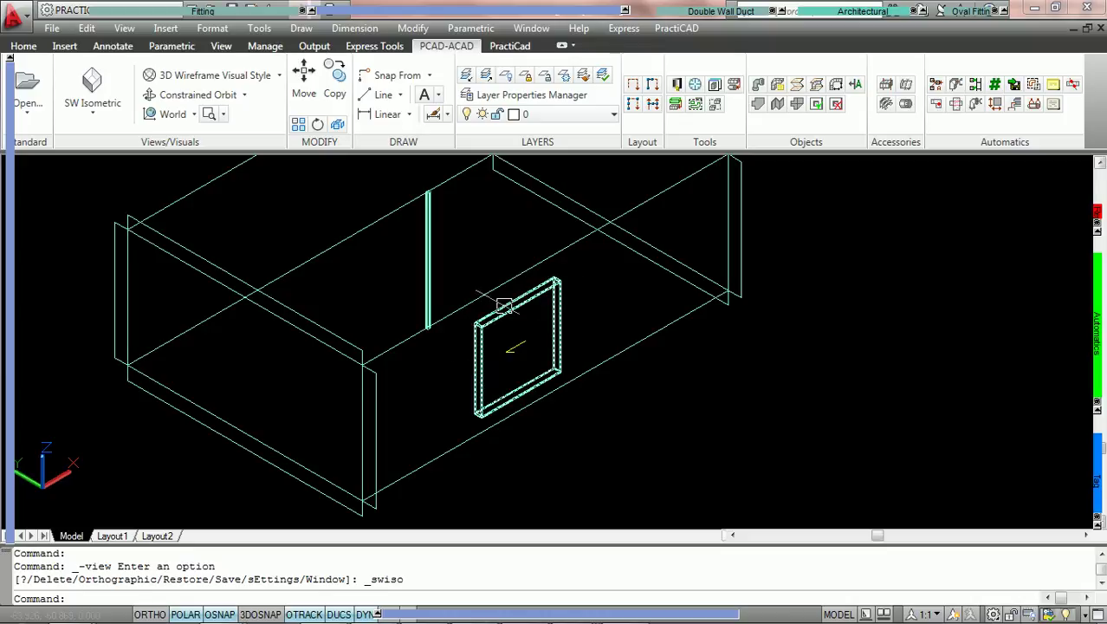
click(531, 367)
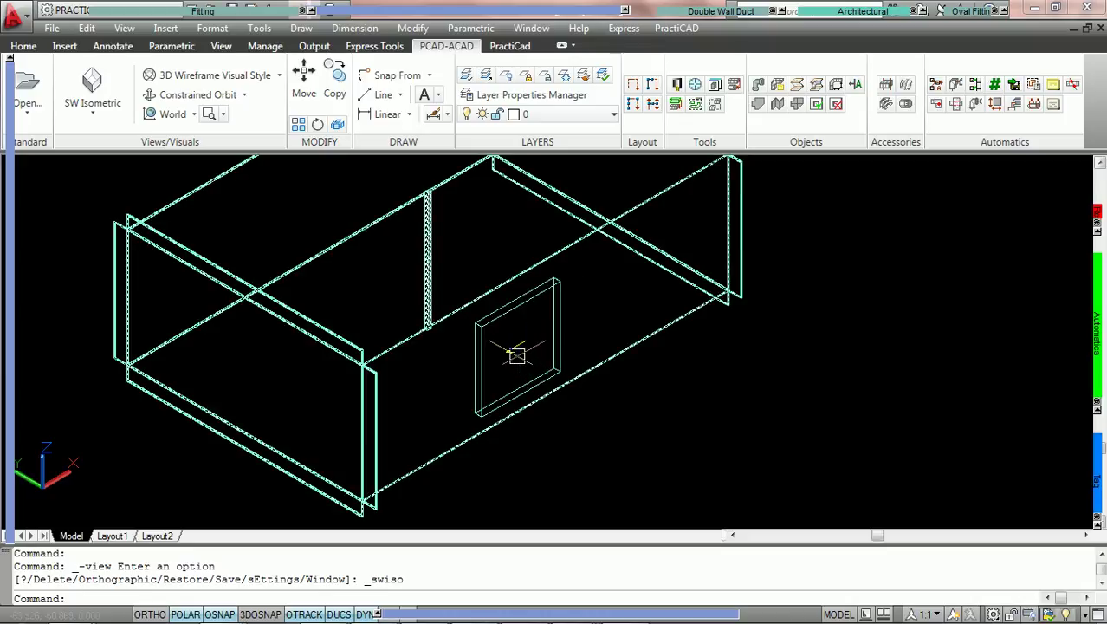
mouse_move(517, 348)
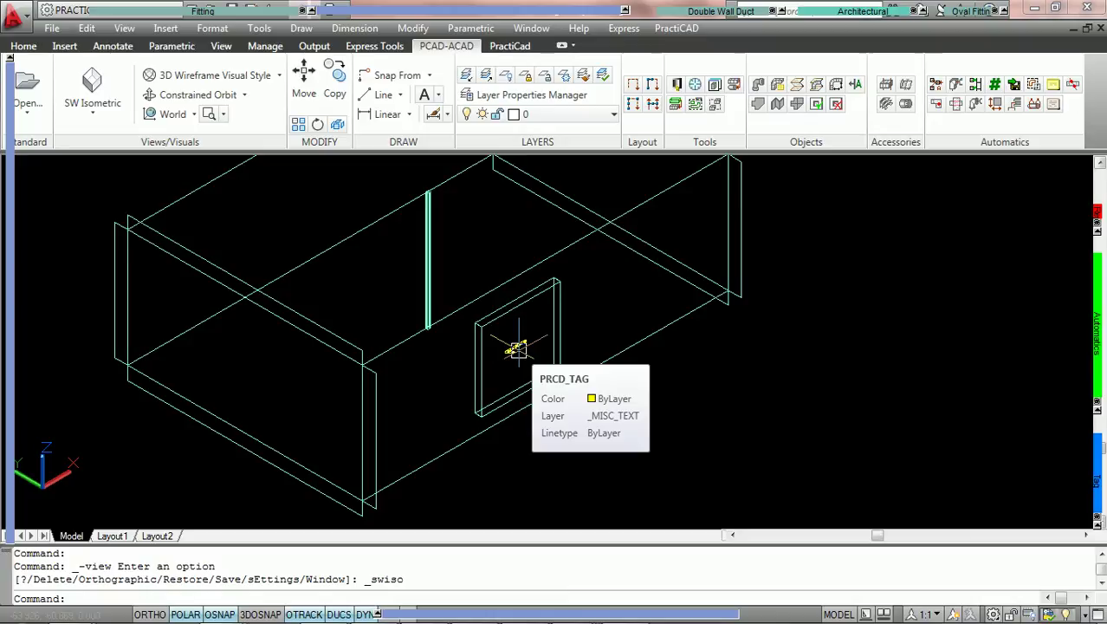
scroll(517, 348, down, 2)
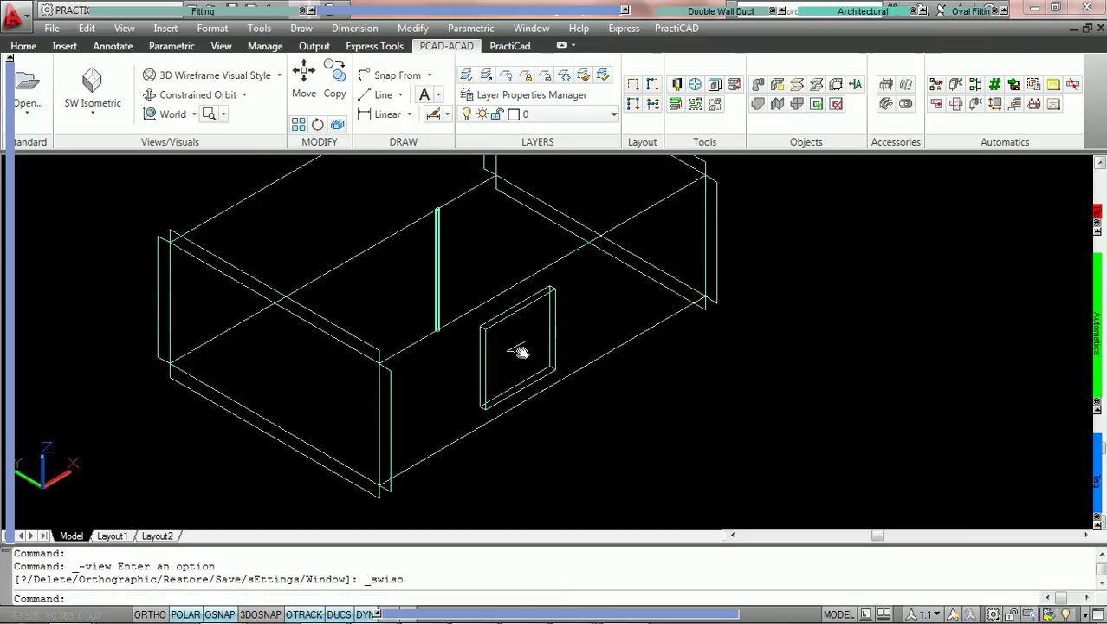